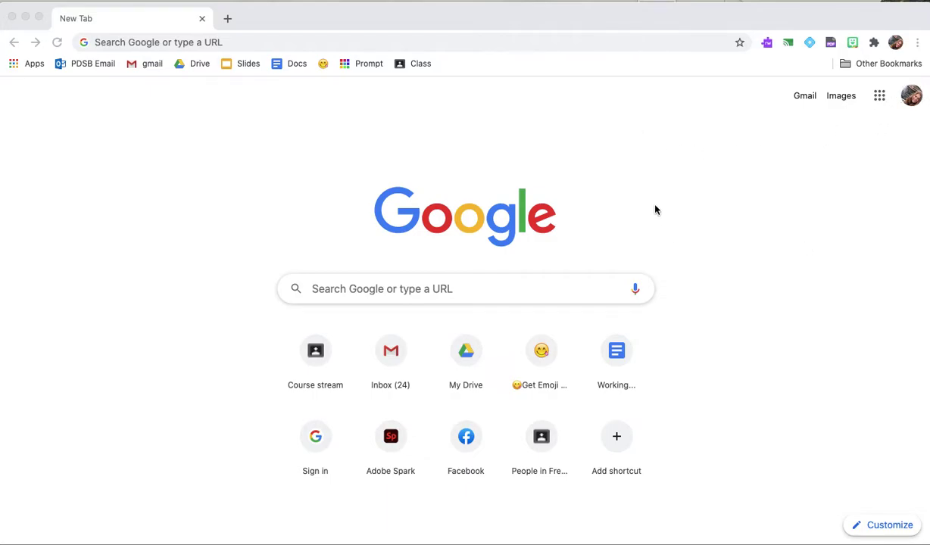
Search Google for 'adobe spark' and open the spark.adobe.com result
left_click(315, 284)
left_click(318, 290)
type("ado")
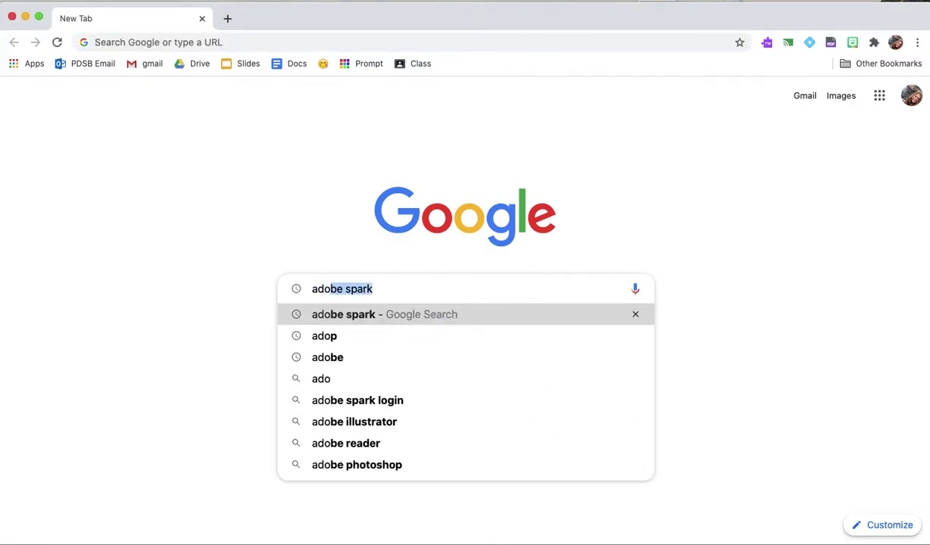
type("be spark")
key("Return")
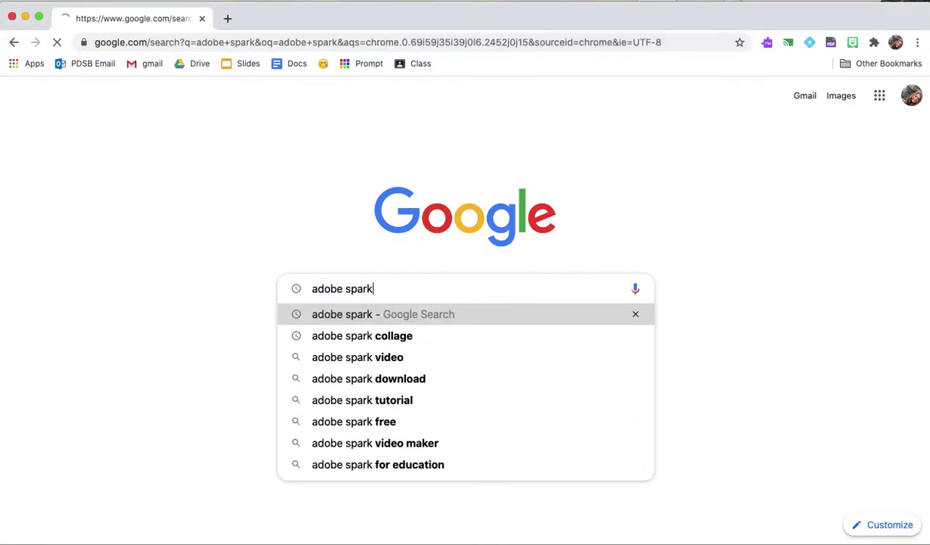
left_click(200, 220)
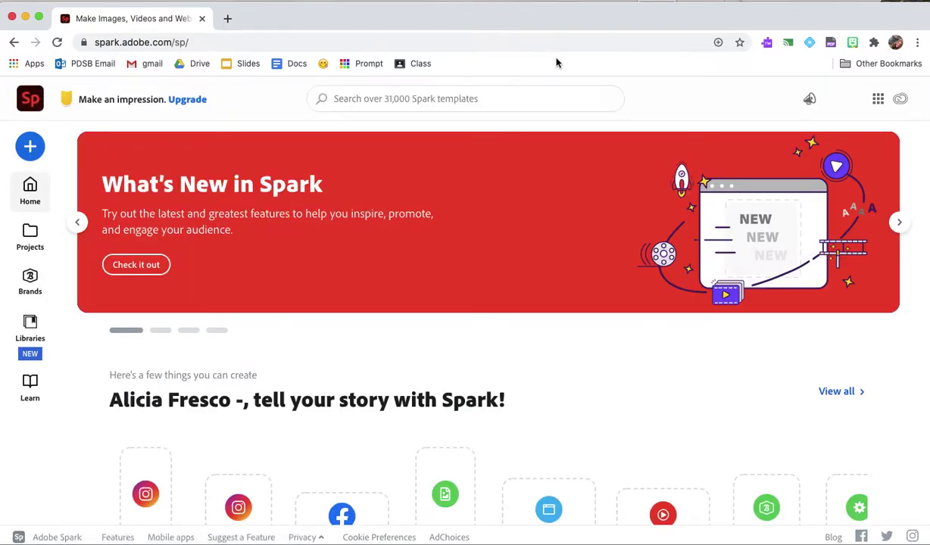
Sign out of Spark, then sign back in through Google with the school e-mail account
left_click(853, 99)
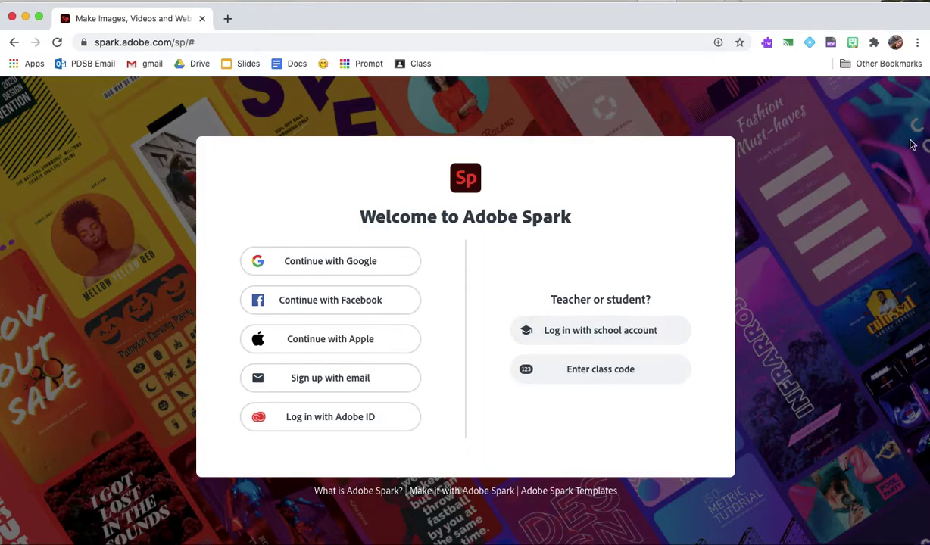
left_click(619, 340)
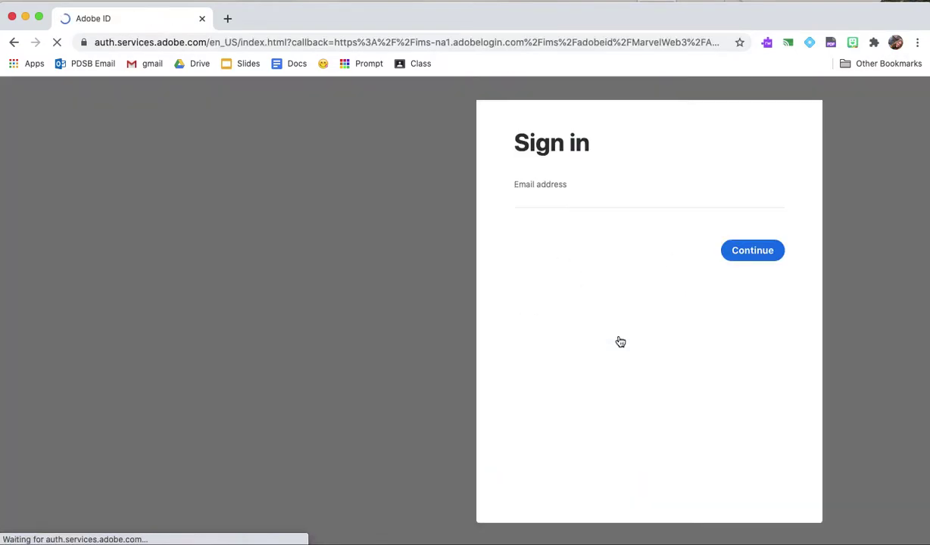
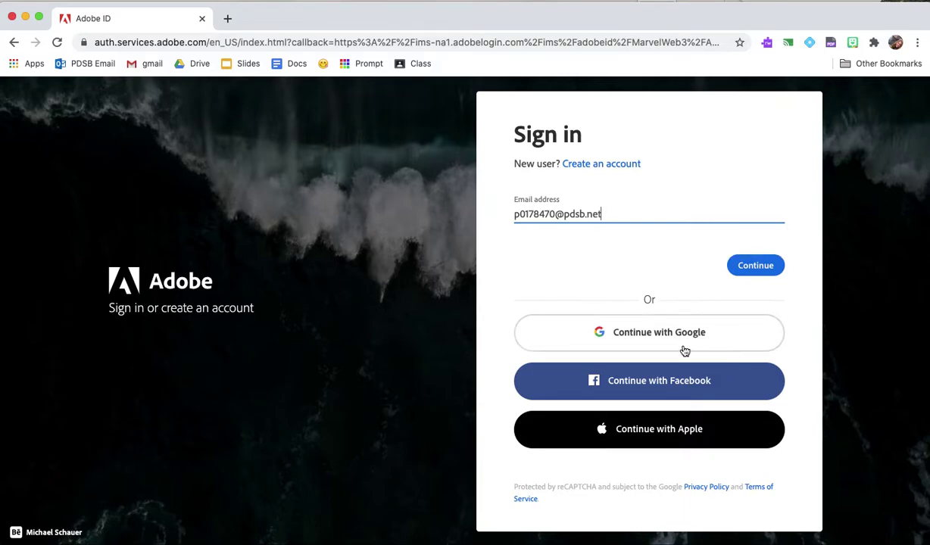
left_click(769, 263)
left_click(689, 313)
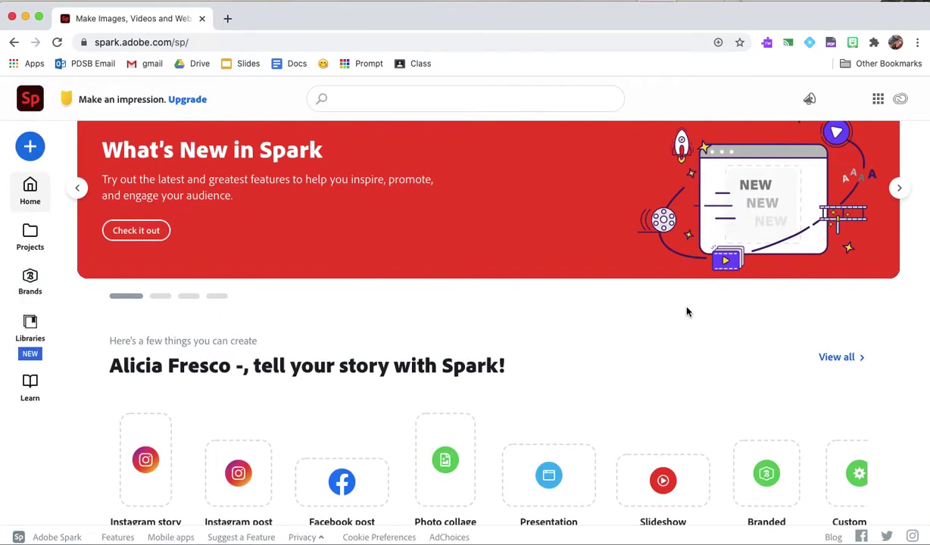
Create a blank custom-size post of 300 × 300 px
scroll(687, 311, "down", 3)
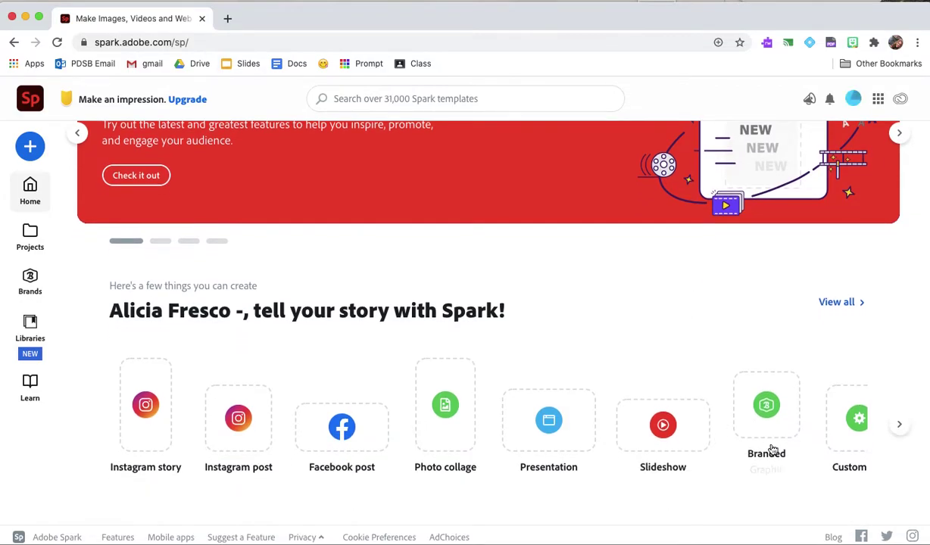
left_click(900, 428)
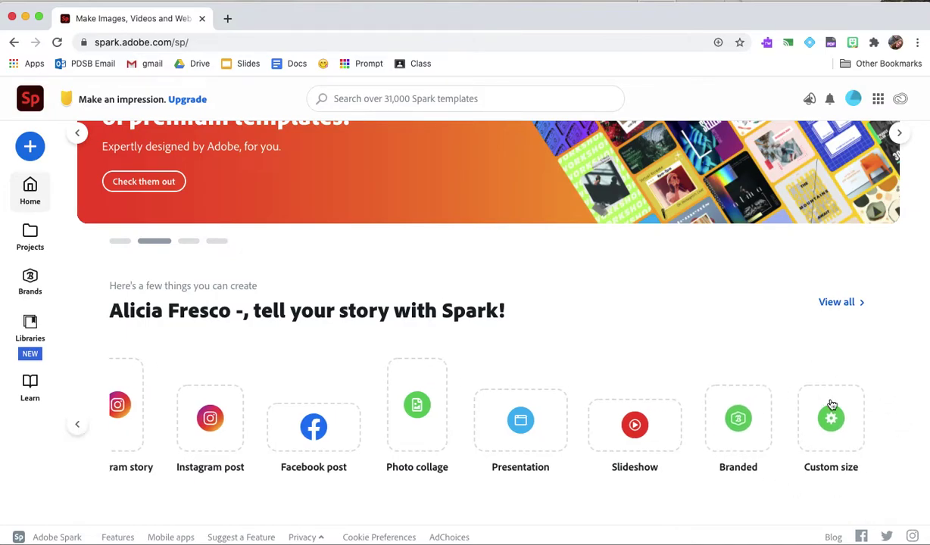
left_click(858, 422)
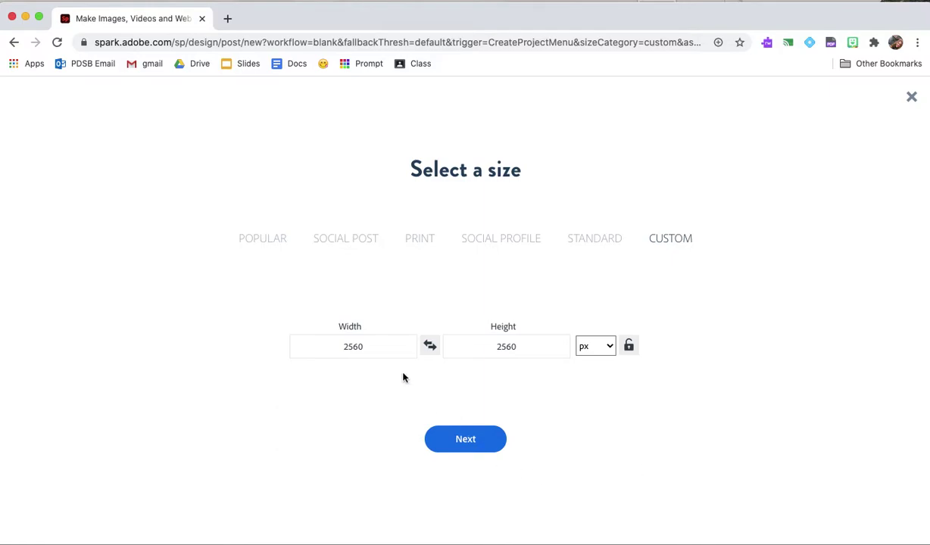
left_click(367, 352)
double_click(371, 343)
type("300")
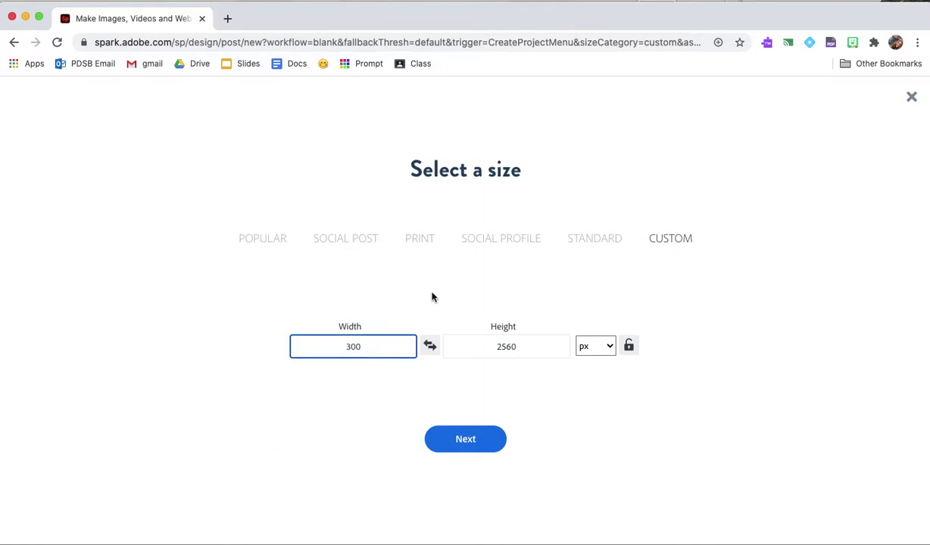
double_click(514, 349)
type("300")
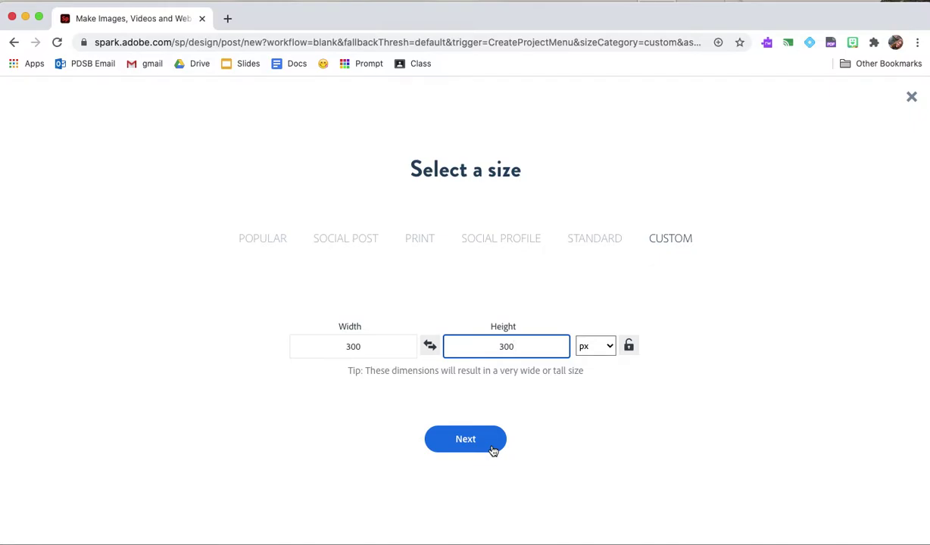
left_click(493, 451)
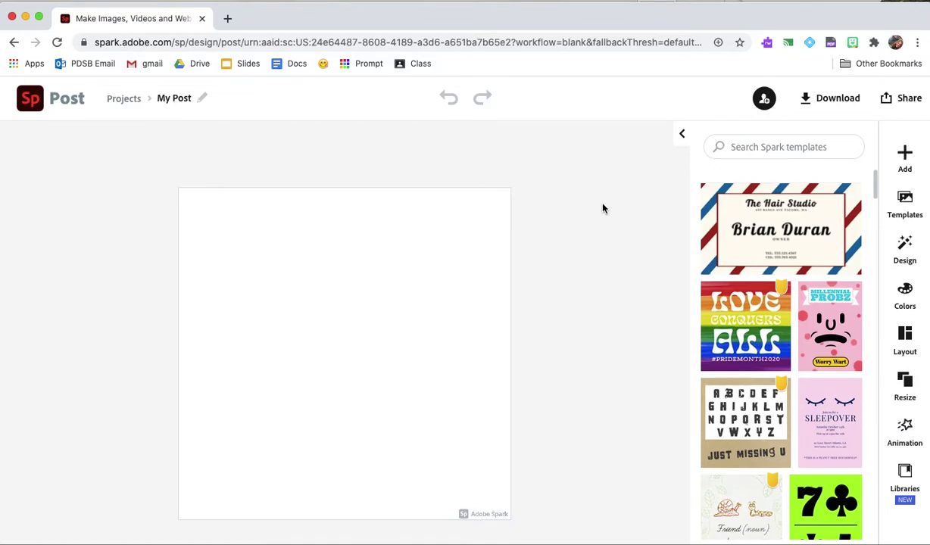
Add a text block reading 'Fresco' to the centre of the canvas
left_click(904, 158)
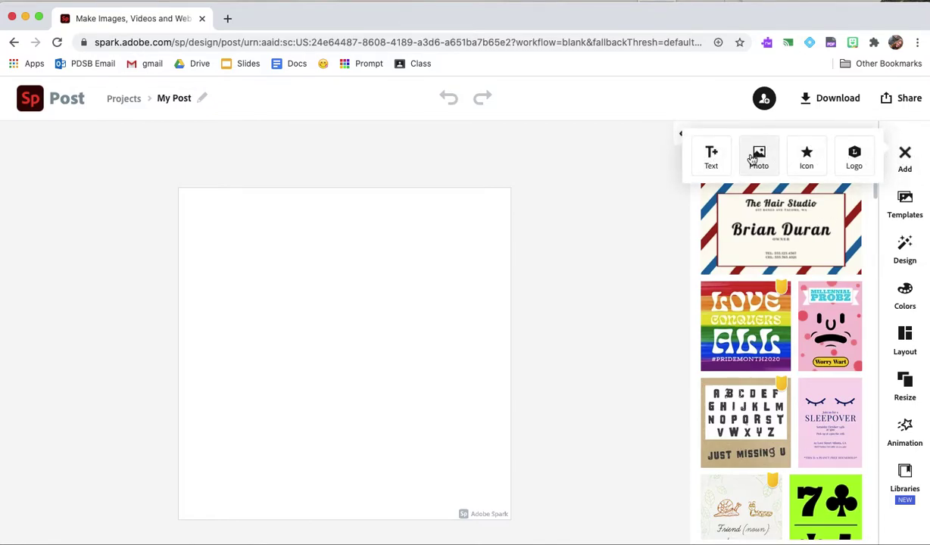
left_click(724, 159)
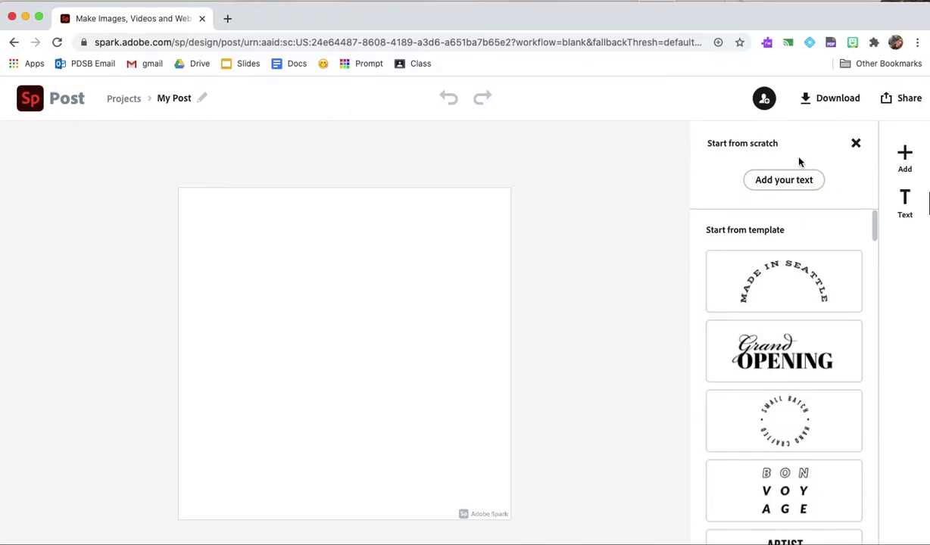
left_click(806, 186)
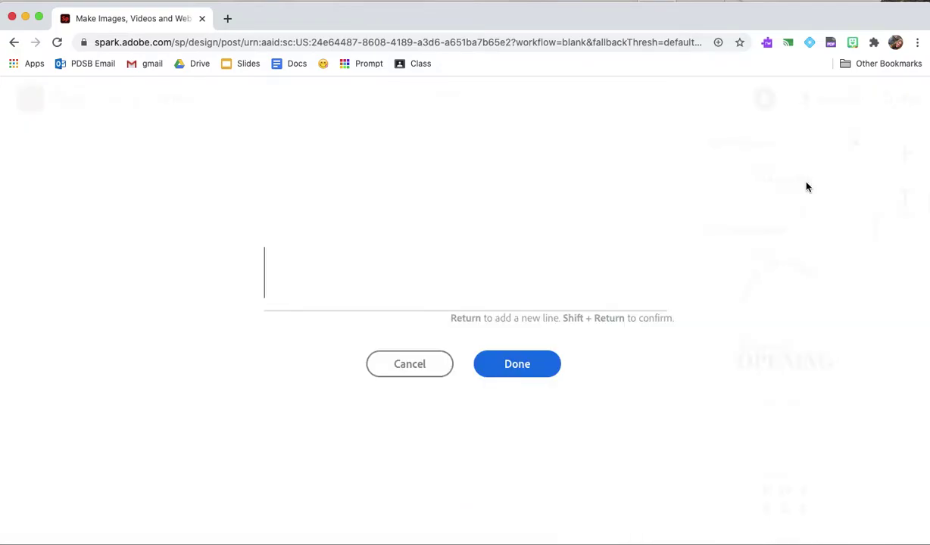
type("Fresco")
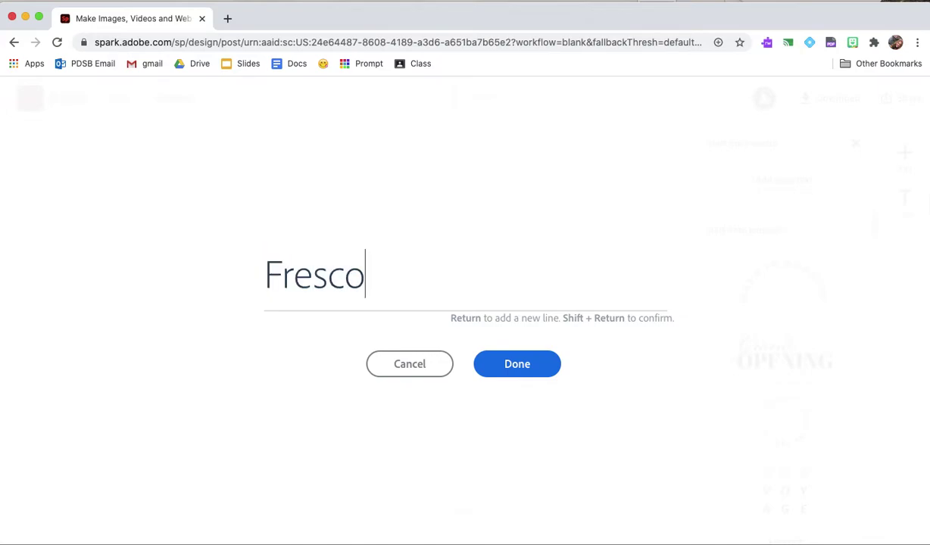
left_click(531, 371)
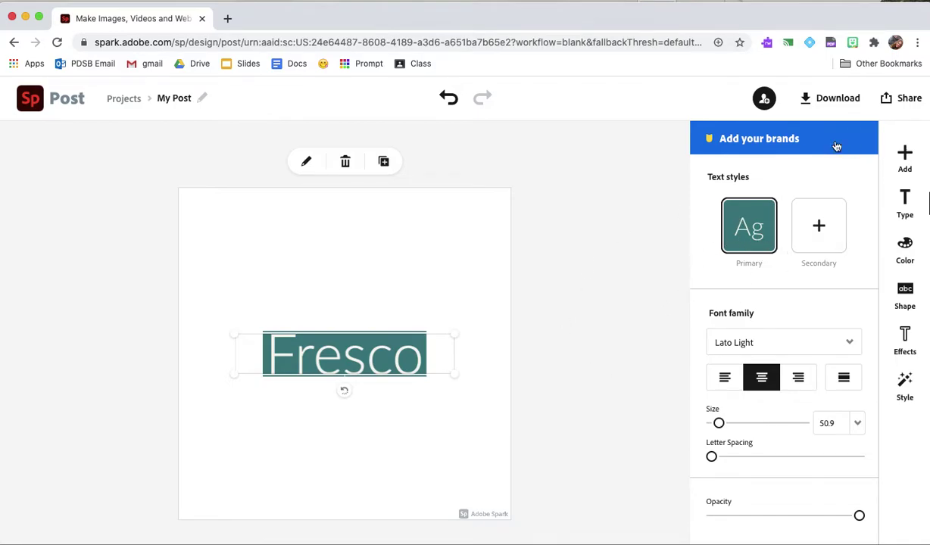
Apply the mint-green design variation to the post
left_click(640, 278)
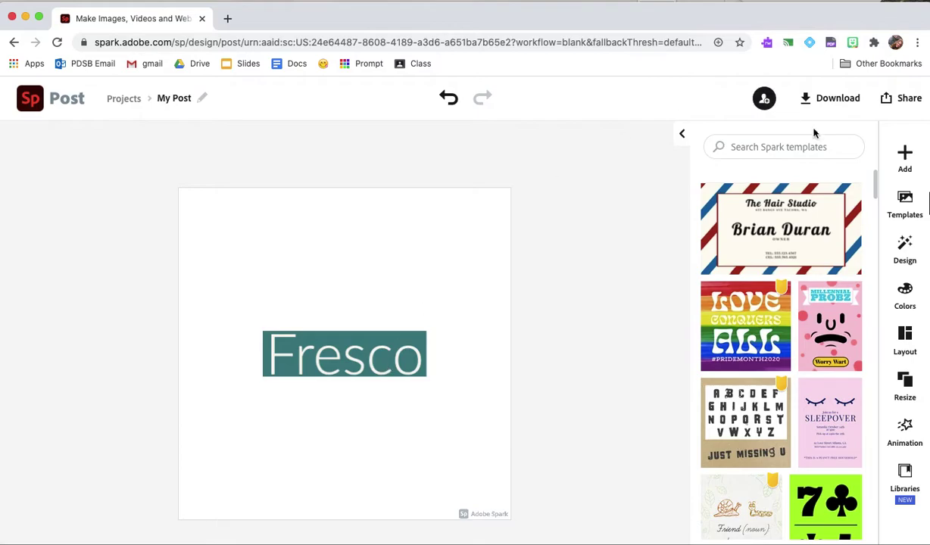
left_click(911, 262)
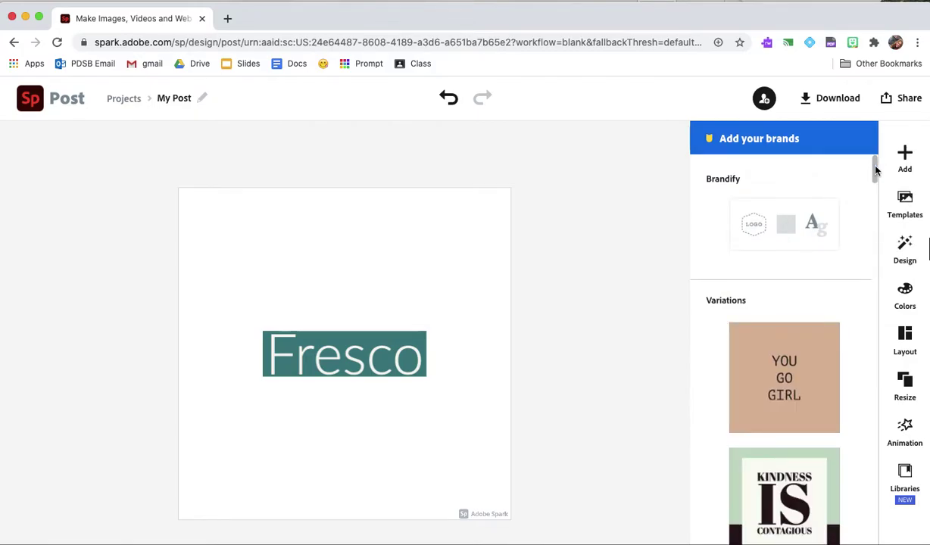
left_click_drag(876, 170, 872, 213)
left_click(799, 215)
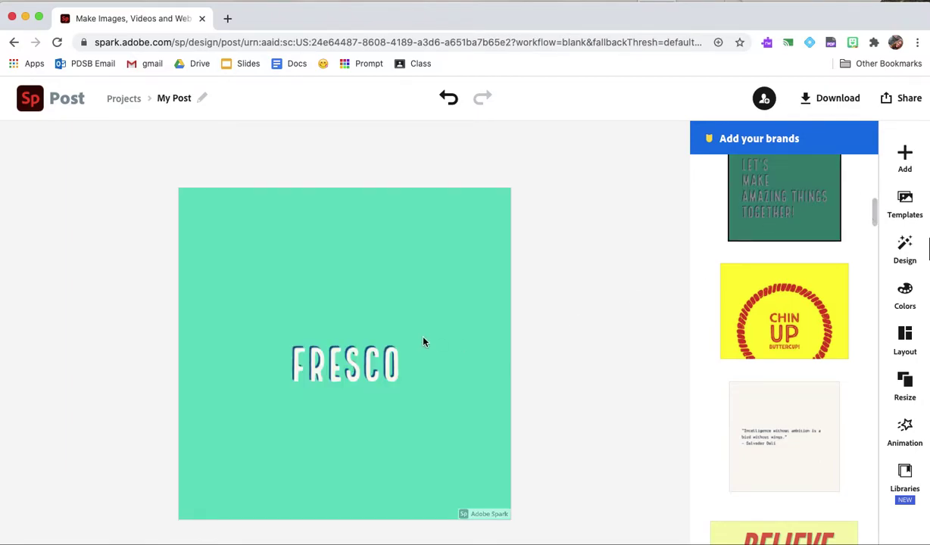
Enlarge the FRESCO text to 75.2 and centre it on the canvas
left_click(355, 340)
left_click_drag(406, 385, 466, 409)
left_click_drag(415, 380, 390, 369)
Enlarge FRESCO to size 84 and colour it dark blue
left_click_drag(255, 384, 236, 389)
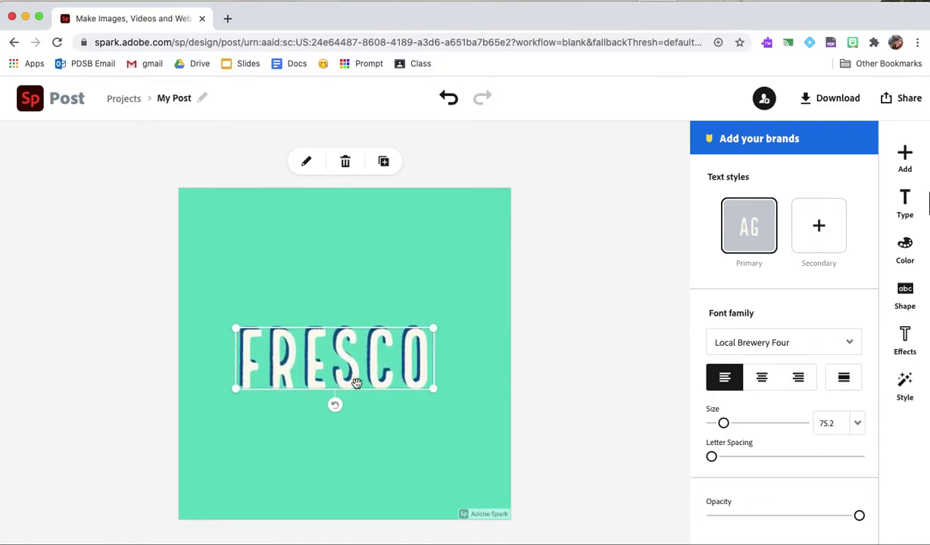
left_click_drag(435, 389, 421, 365)
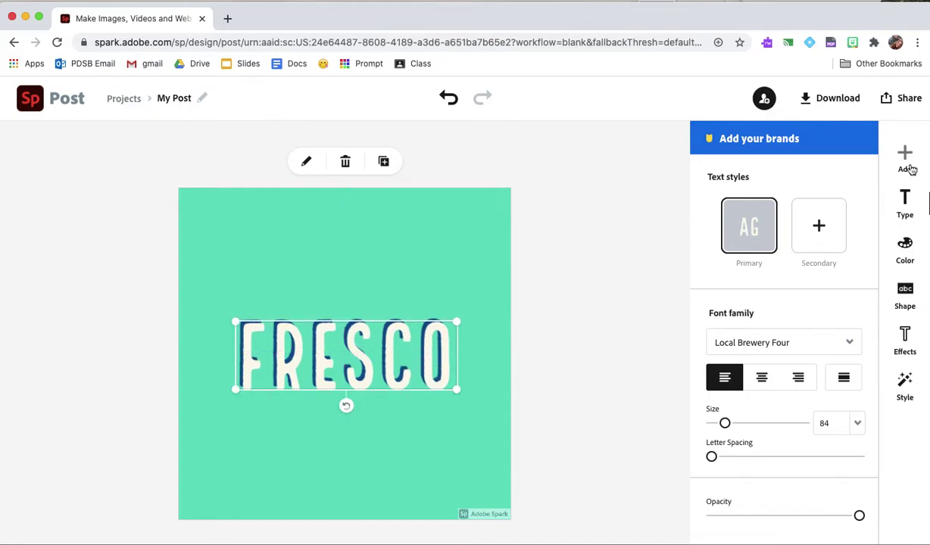
left_click(906, 258)
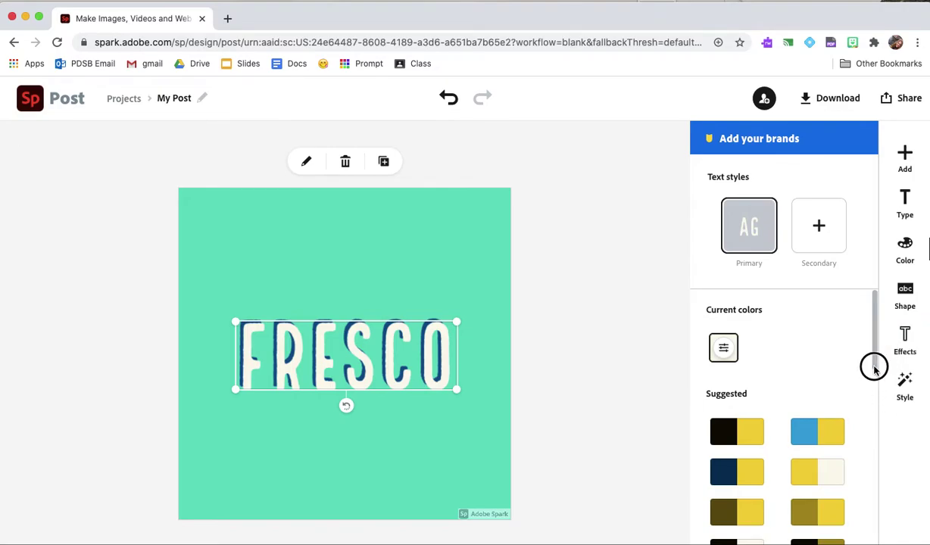
left_click_drag(873, 368, 863, 467)
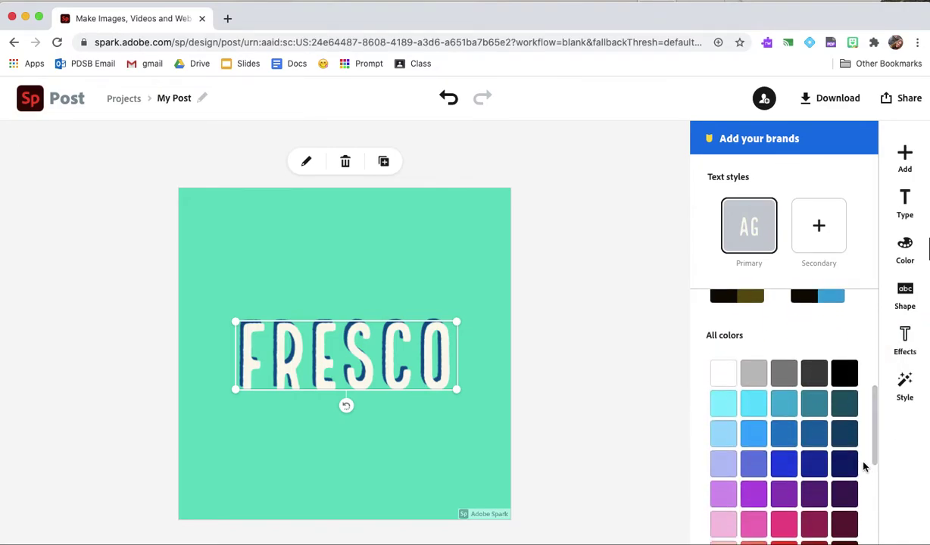
left_click(812, 464)
Make the background dark grey and recolour FRESCO in dark teal tones
left_click(362, 476)
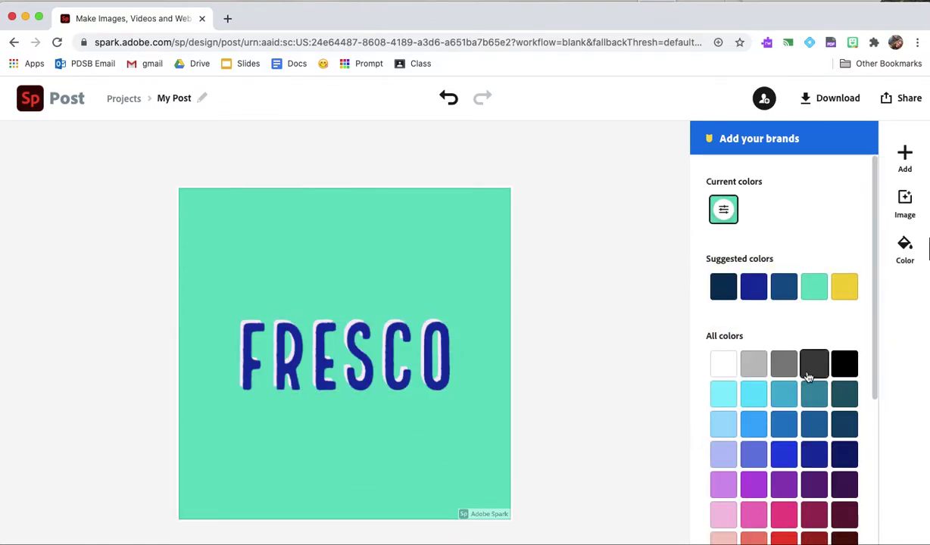
left_click(814, 363)
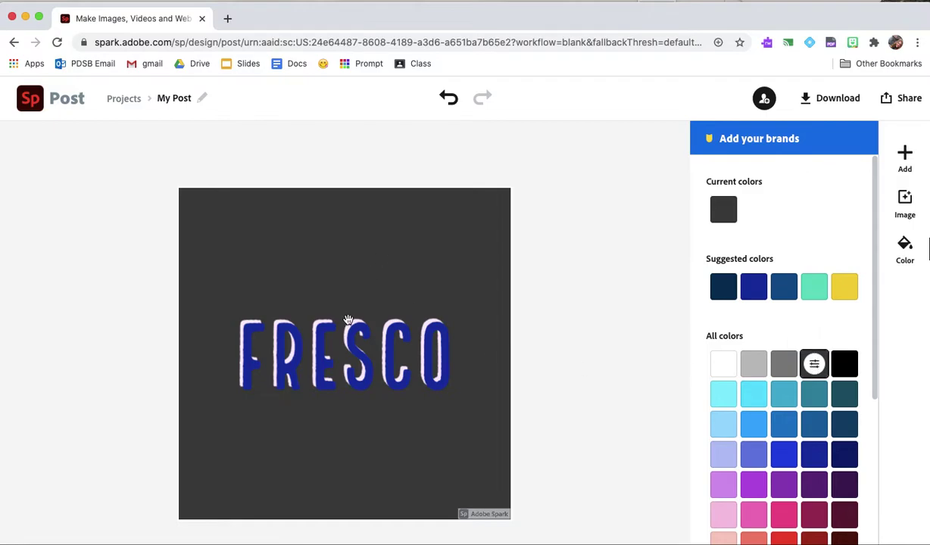
left_click(344, 344)
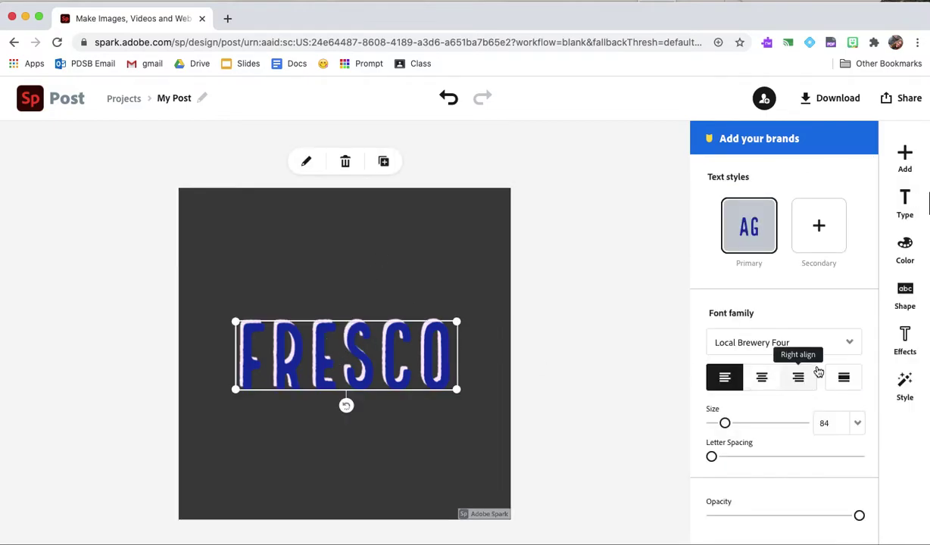
left_click(905, 246)
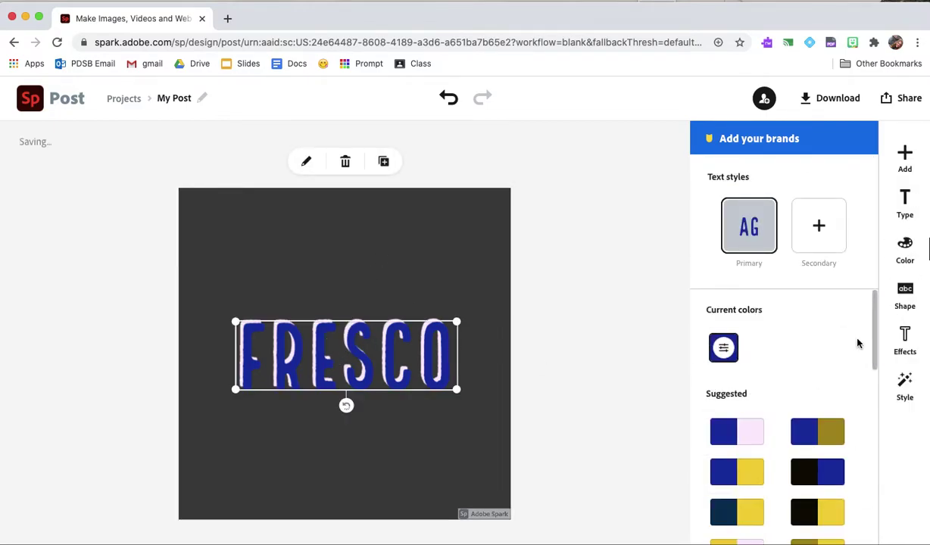
left_click(804, 476)
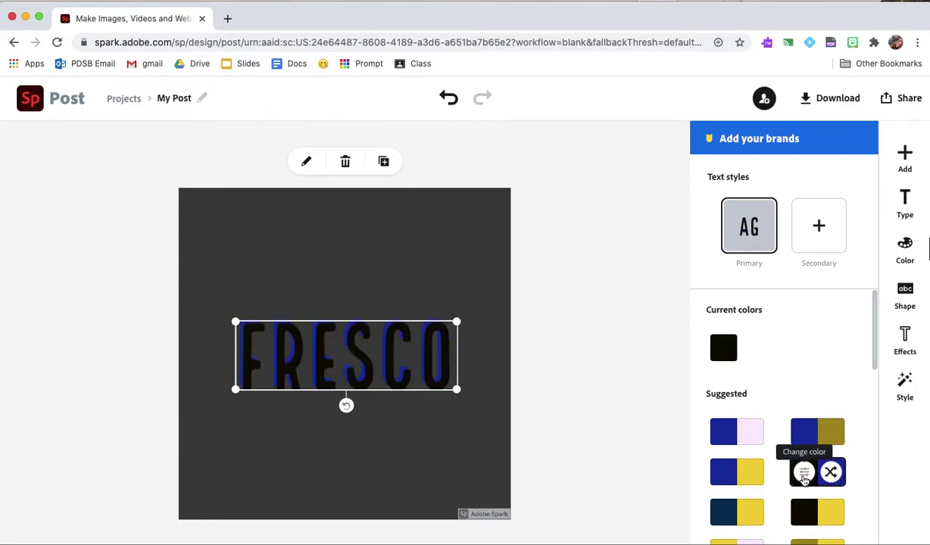
left_click_drag(874, 367, 831, 453)
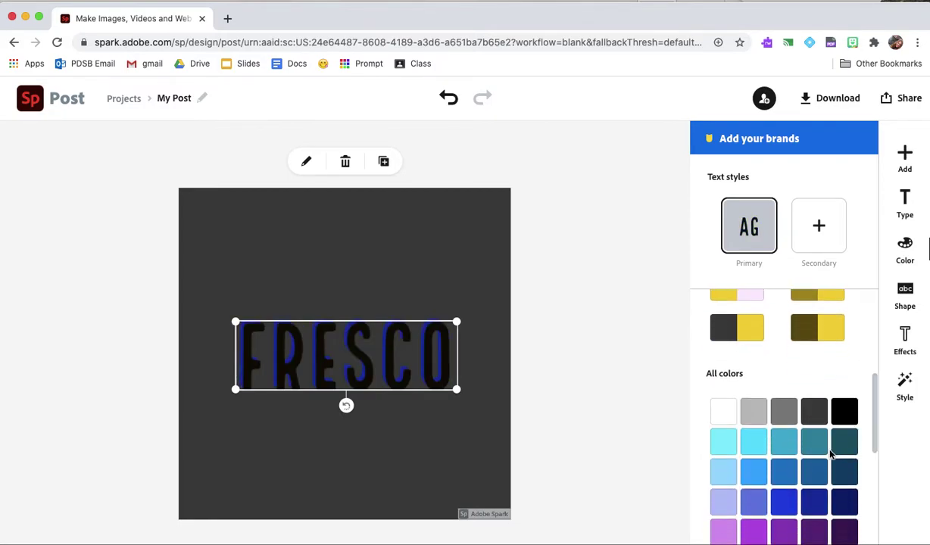
left_click(844, 444)
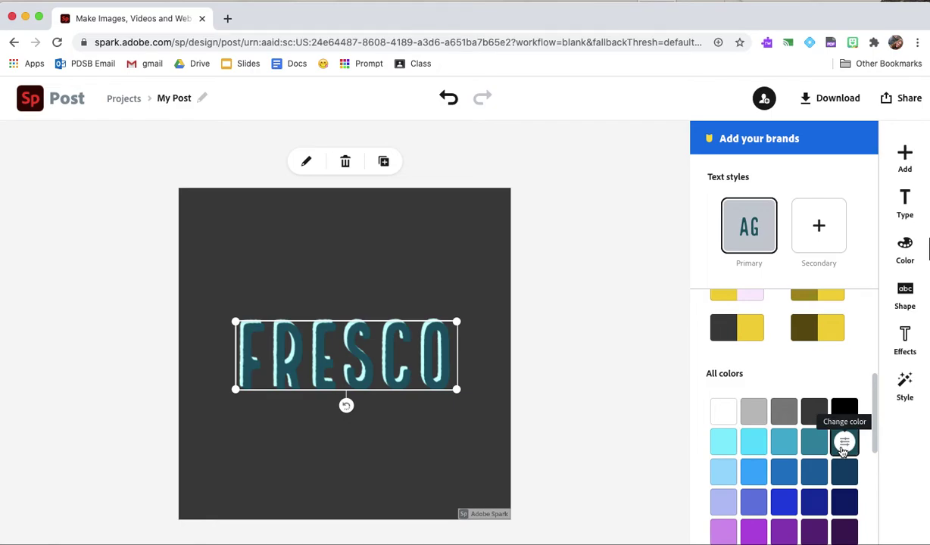
left_click(658, 319)
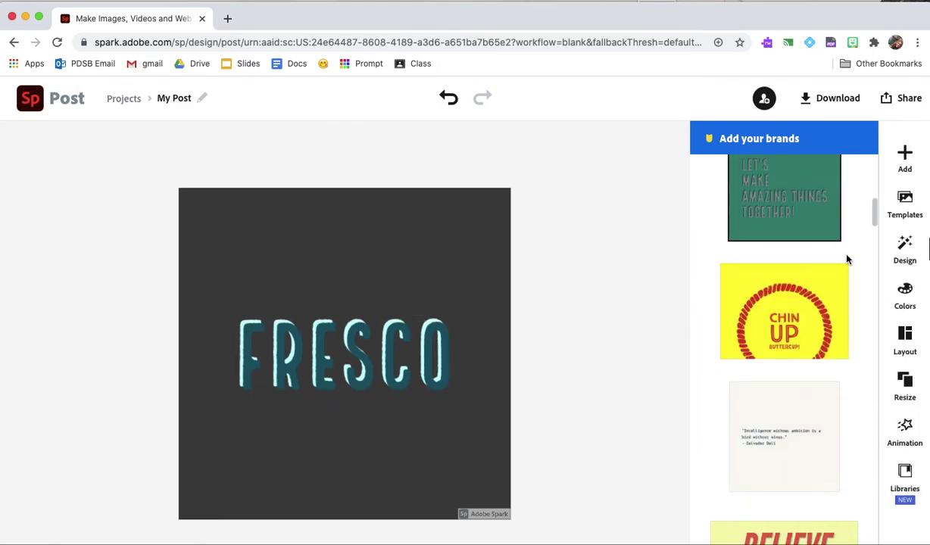
Try the CALM template, then apply the HELLO MARCH framed design
left_click(904, 253)
left_click(874, 203)
left_click_drag(874, 205, 869, 245)
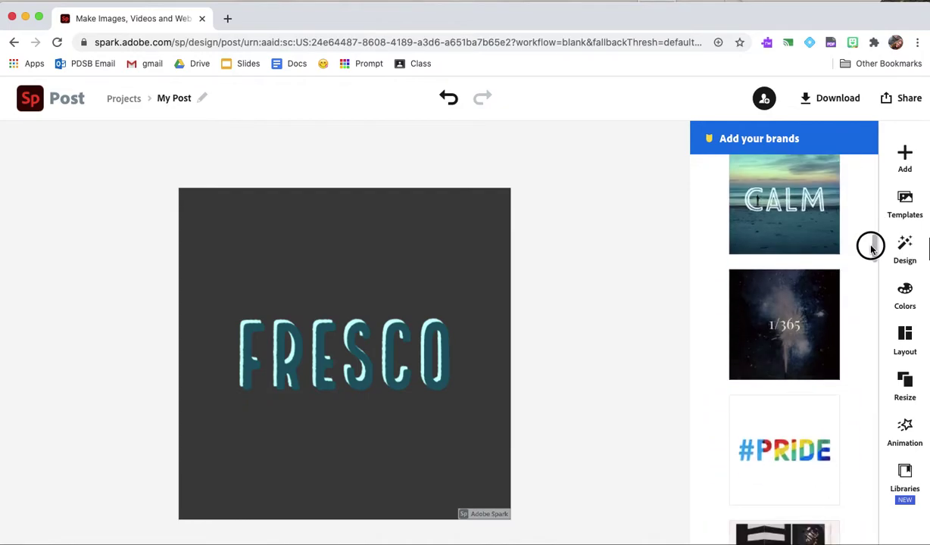
left_click(807, 232)
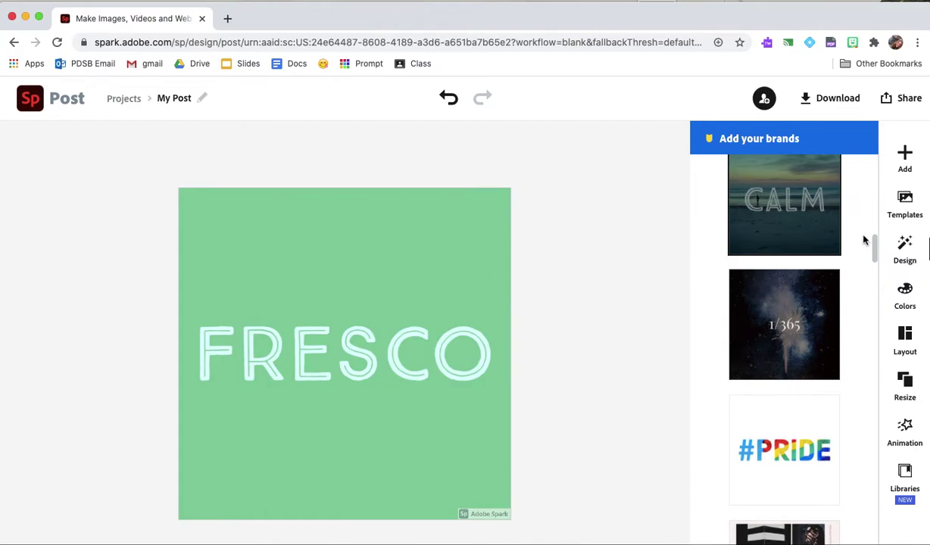
left_click_drag(873, 246, 863, 401)
left_click(780, 409)
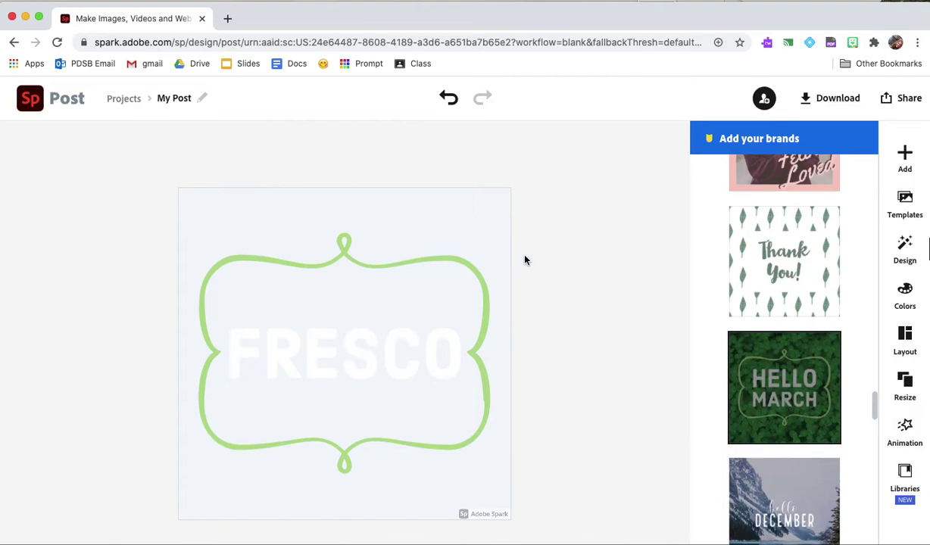
left_click(905, 301)
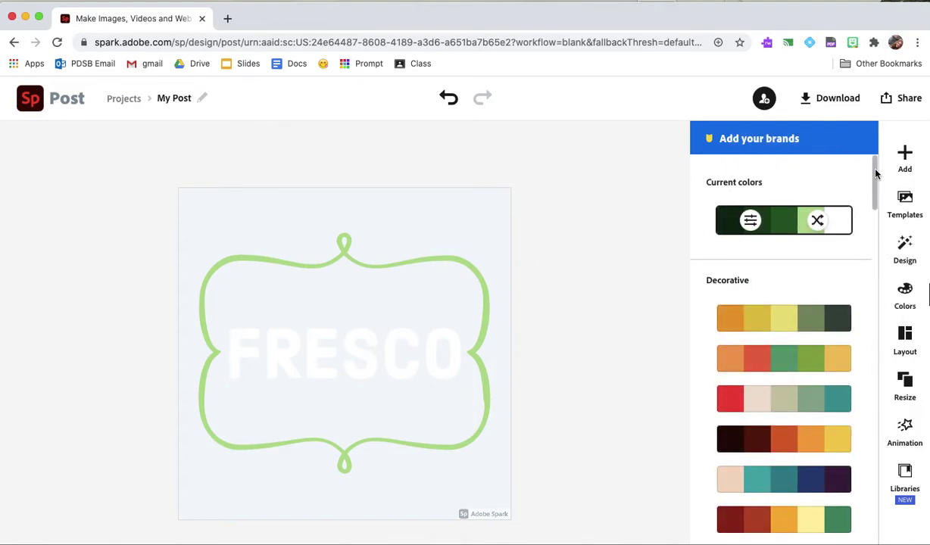
Try several colour palettes and settle on the dark navy and teal Modern palette
left_click_drag(873, 174, 875, 237)
scroll(873, 241, "up", 1)
left_click(773, 194)
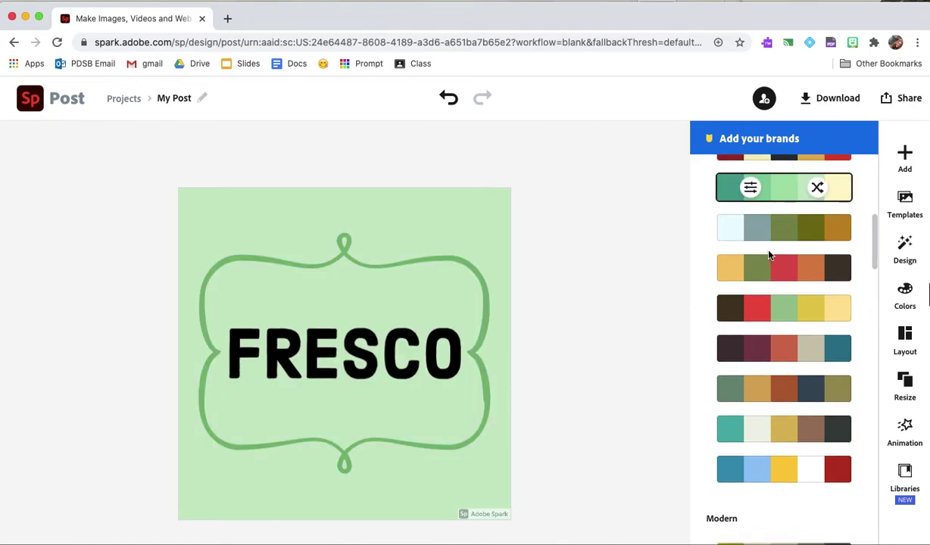
left_click(764, 269)
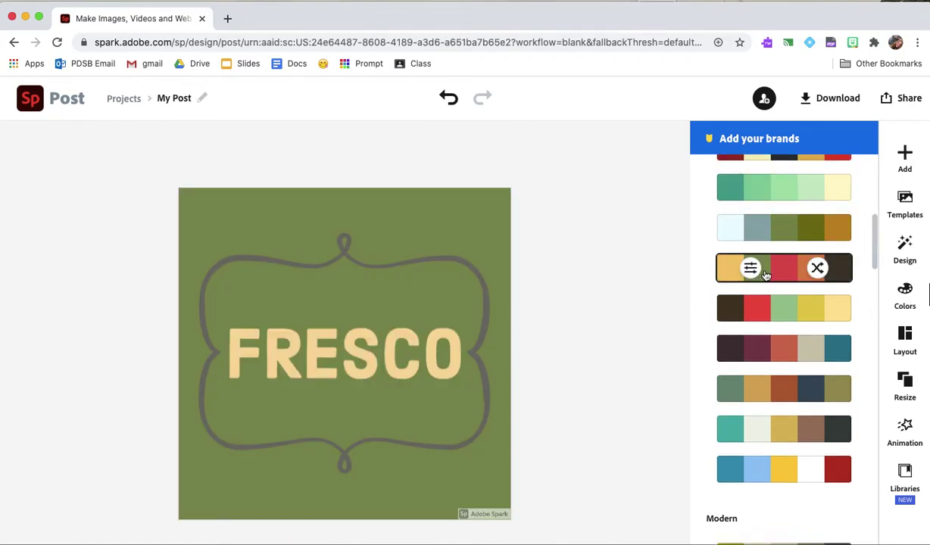
left_click(789, 354)
left_click_drag(873, 260, 872, 287)
left_click(784, 315)
left_click(773, 437)
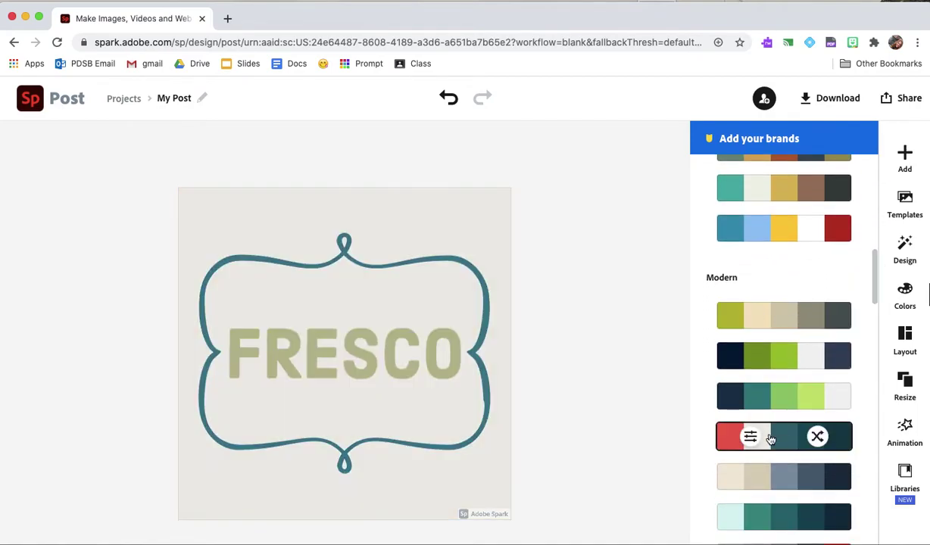
left_click_drag(878, 296, 878, 324)
left_click(822, 327)
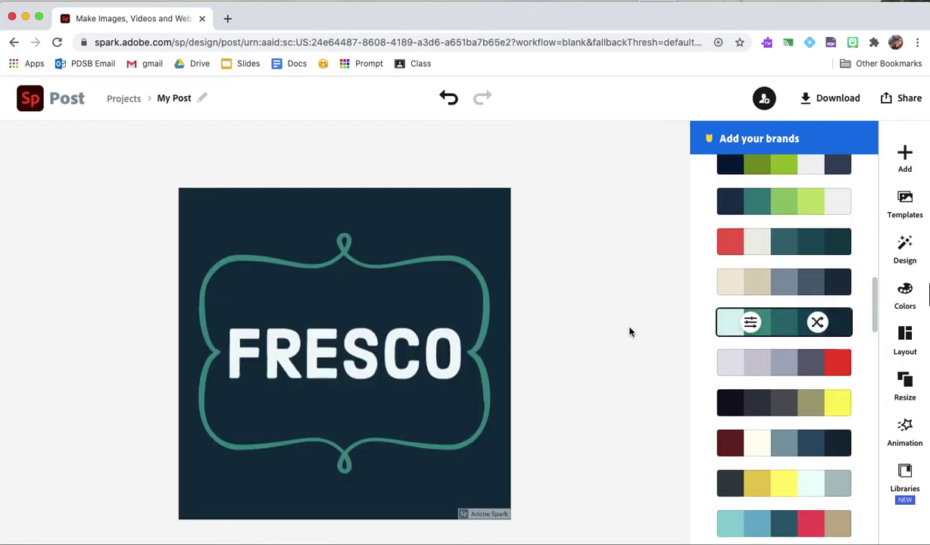
left_click_drag(879, 303, 839, 151)
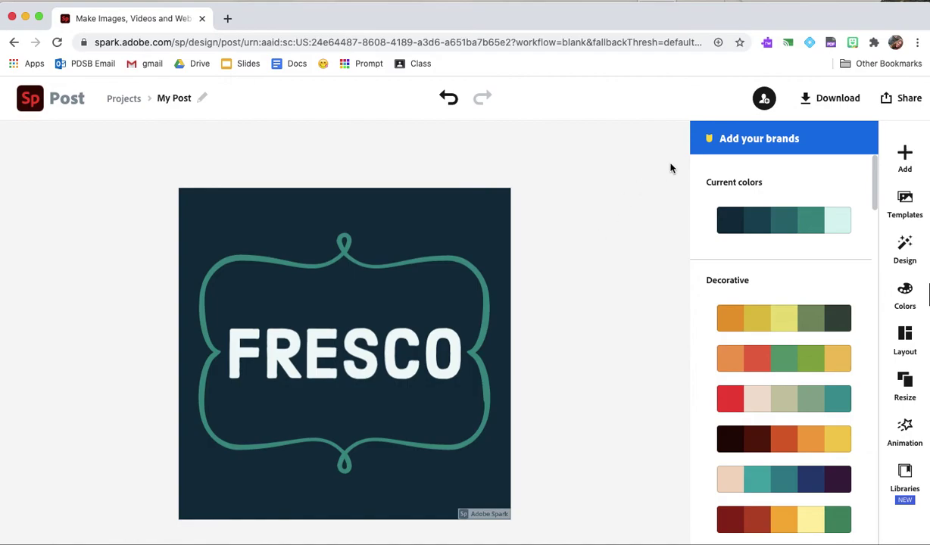
Download the post as a solid-colour PNG, saved as 'My Post (1).png'
left_click(836, 103)
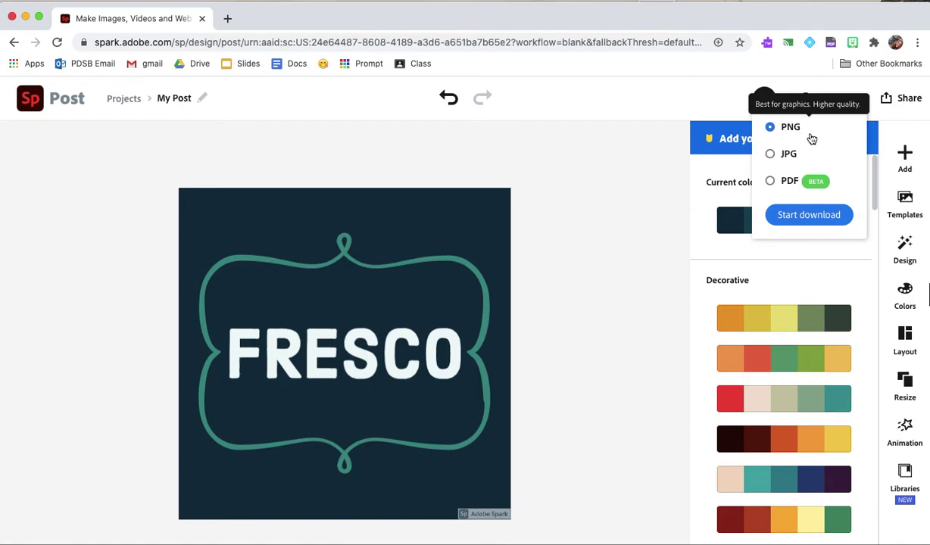
left_click(829, 223)
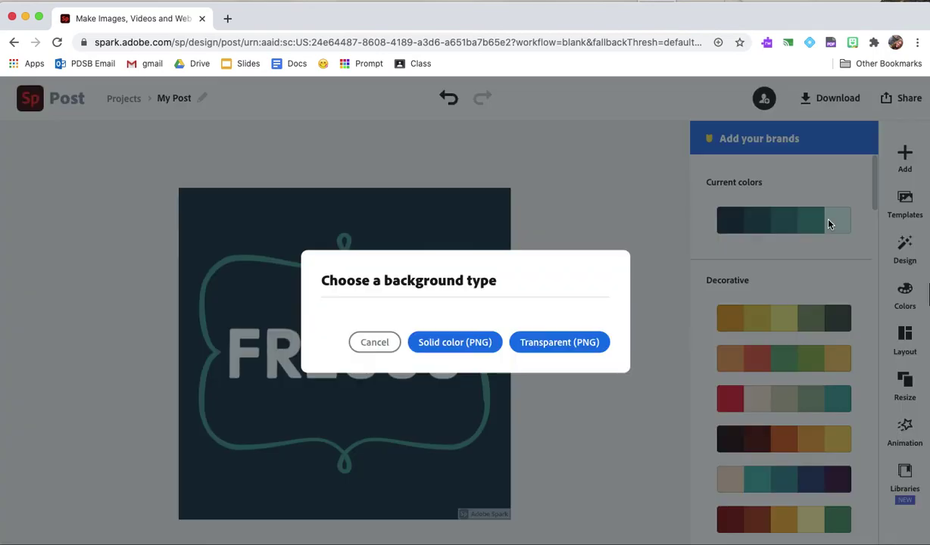
left_click(455, 343)
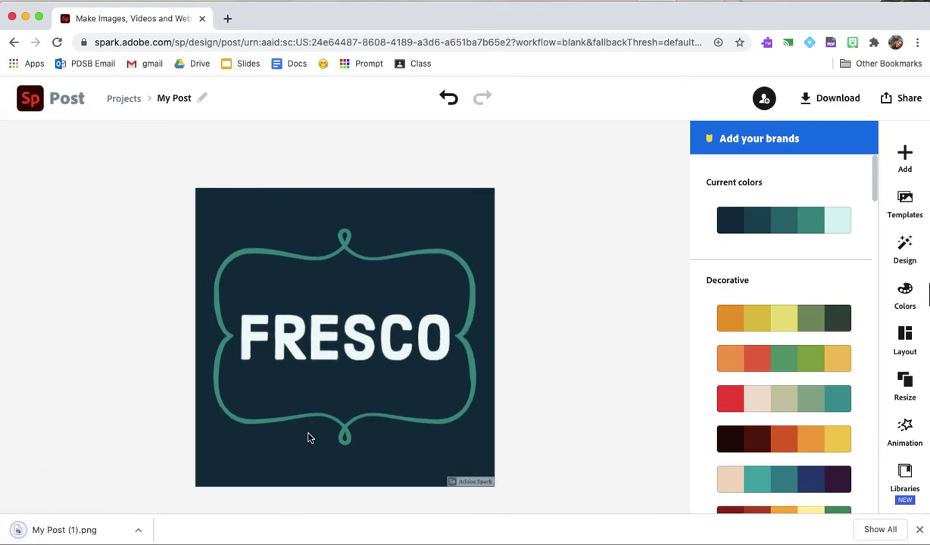